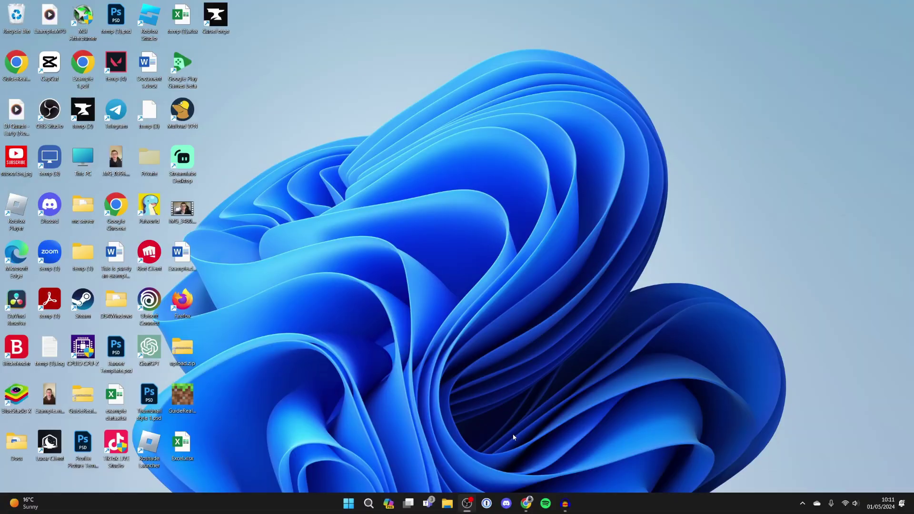
Restore the Chrome window showing the Google homepage from the taskbar
left_click(526, 503)
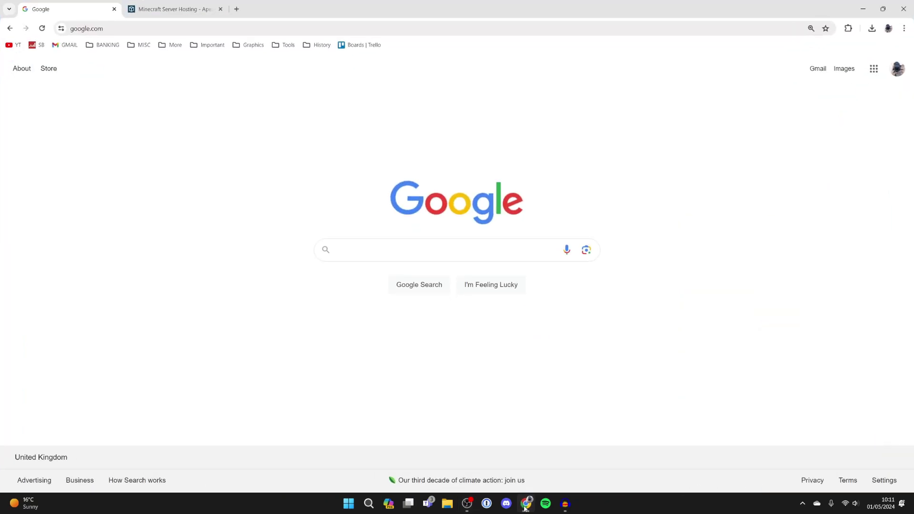
Look through the Apex Hosting Minecraft Server Hosting features, then return to the Google tab
left_click(160, 4)
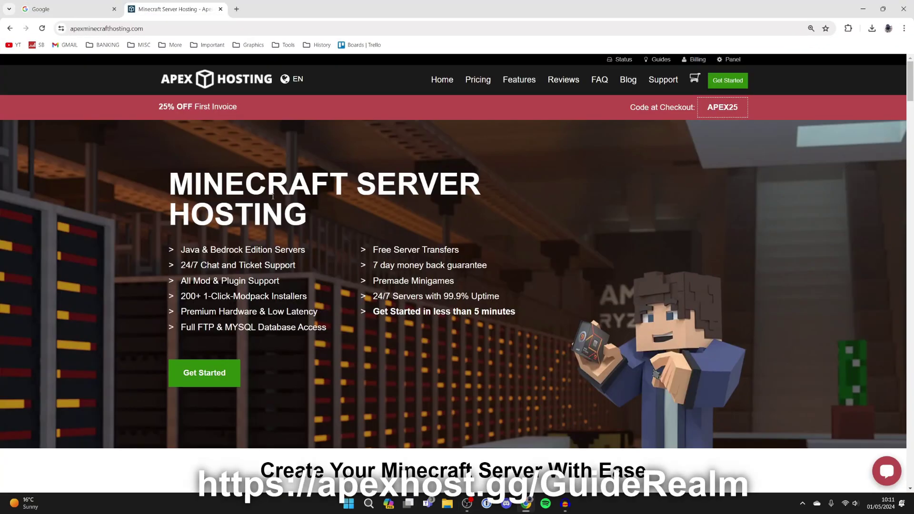
scroll(273, 196, "down", 7)
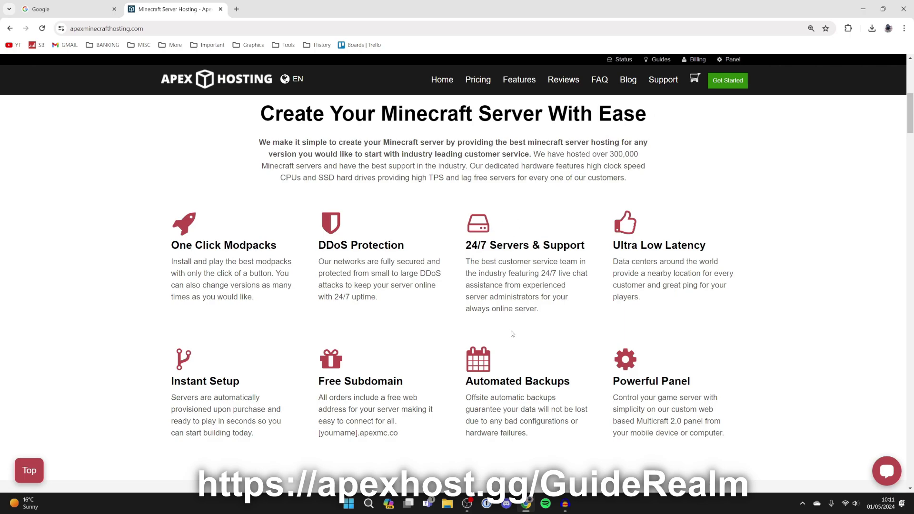
scroll(512, 333, "up", 7)
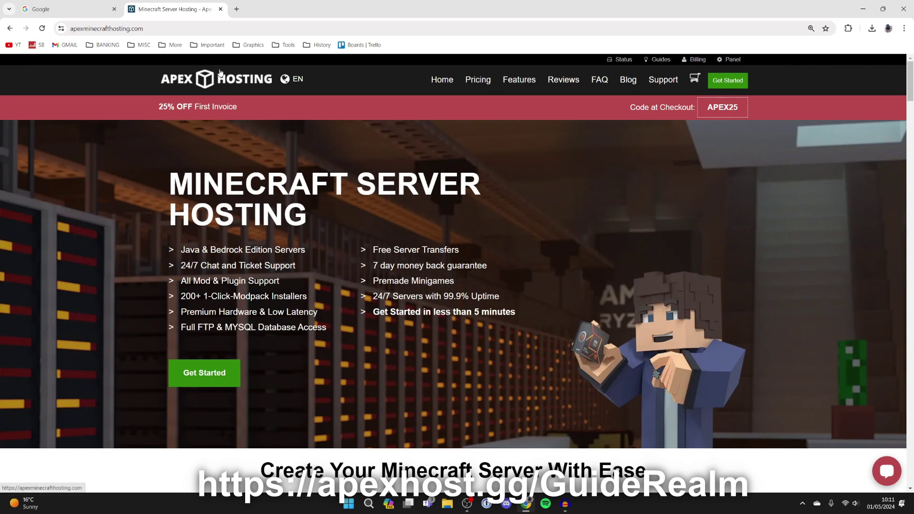
left_click(78, 4)
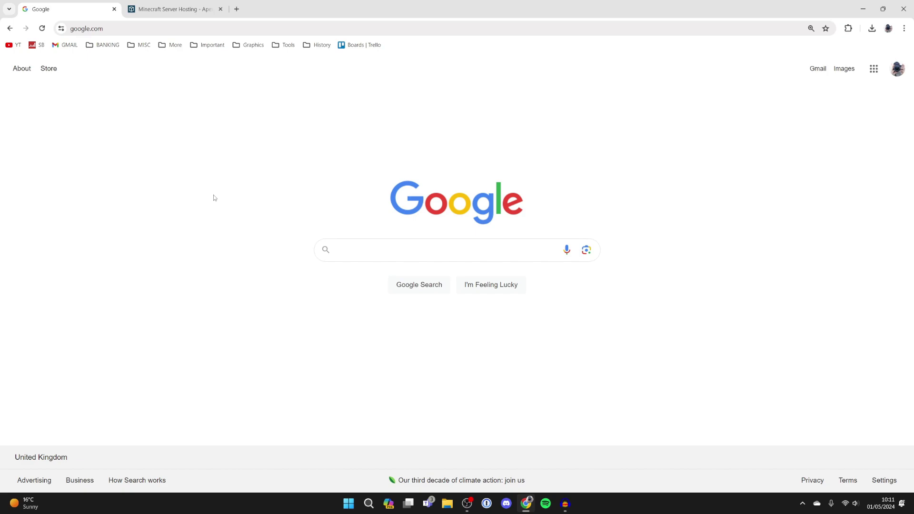
Search Google for 'worldedit minecraft' and open the CurseForge WorldEdit Files listing
left_click(376, 248)
type("worl")
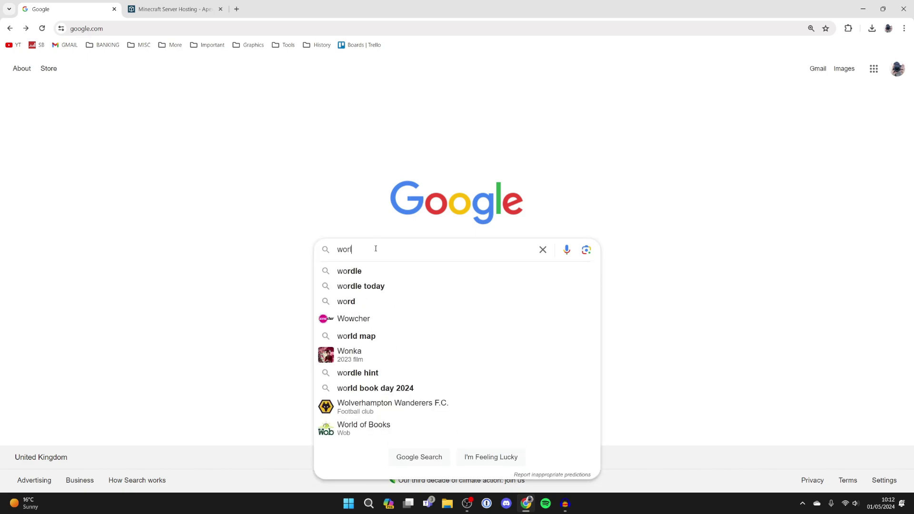
type("dedit minecraft")
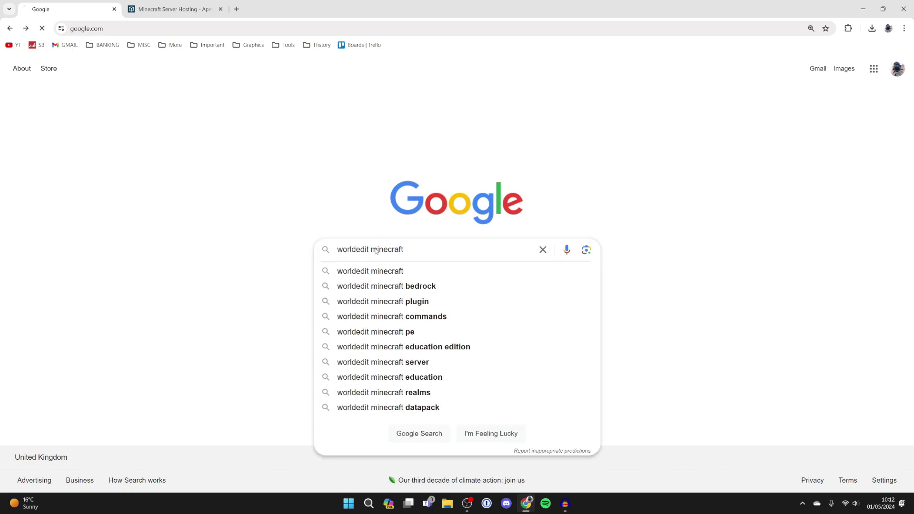
key("Return")
left_click(175, 183)
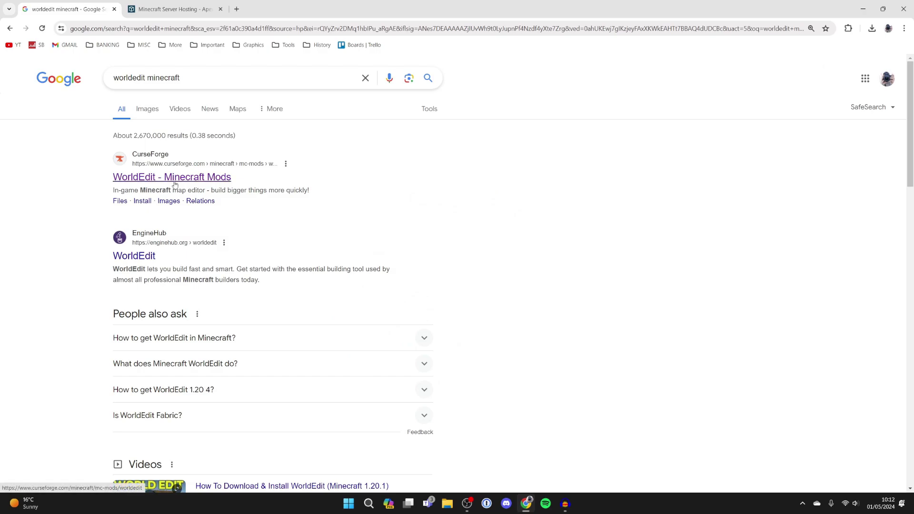
scroll(170, 173, "down", 5)
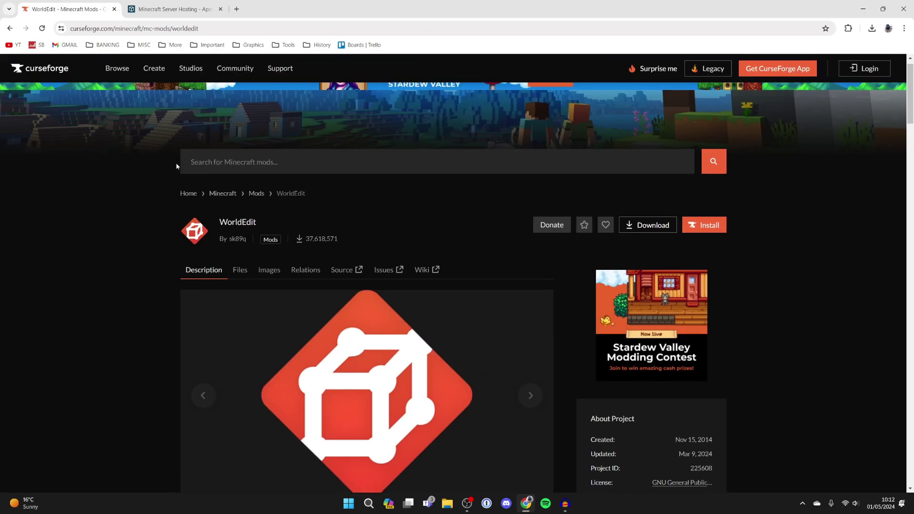
scroll(167, 376, "up", 5)
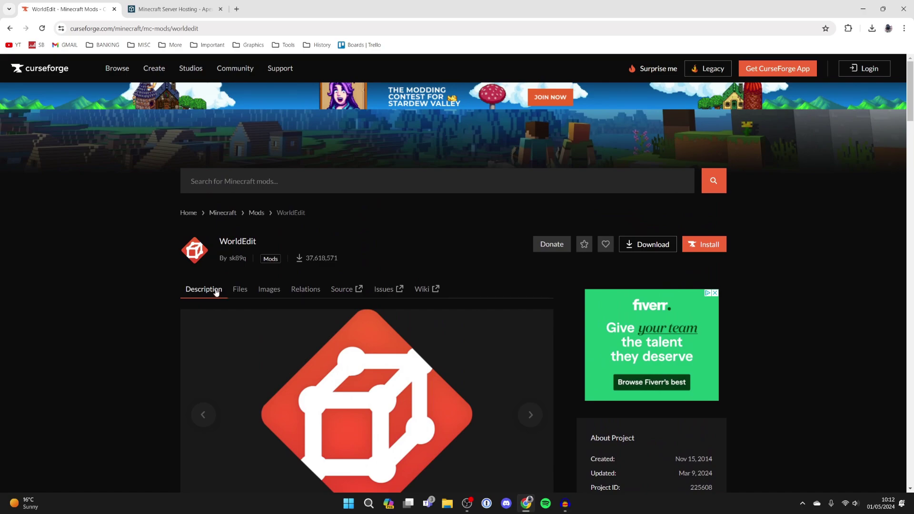
left_click(243, 294)
Download the WorldEdit 7.3.0 file for Minecraft 1.20.4 from CurseForge
scroll(238, 272, "down", 4)
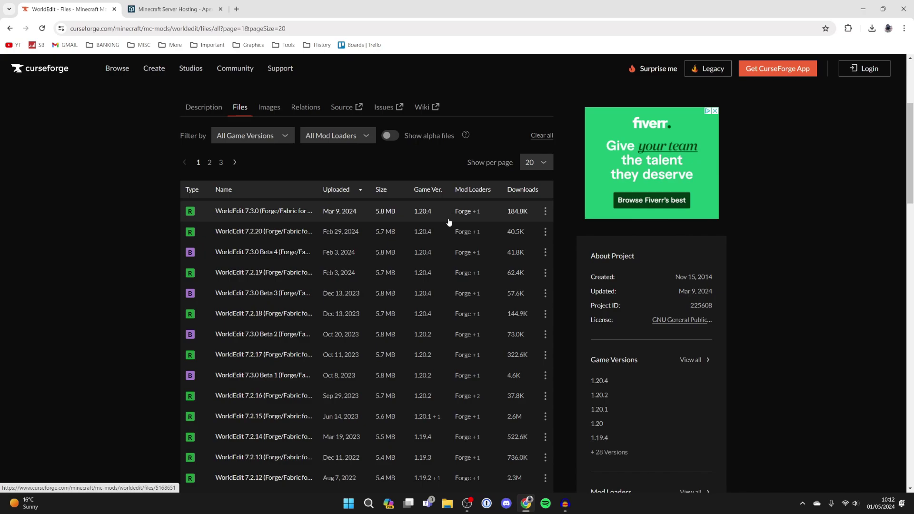
left_click(545, 211)
left_click(563, 256)
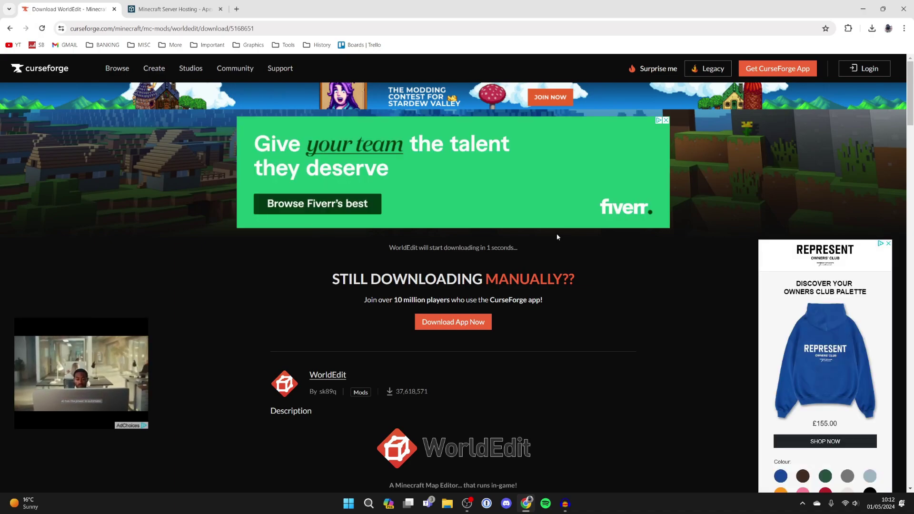
left_click(9, 28)
Search Google for 'minecraft forge' and open the files.minecraftforge.net downloads site
left_click(10, 28)
left_click(9, 29)
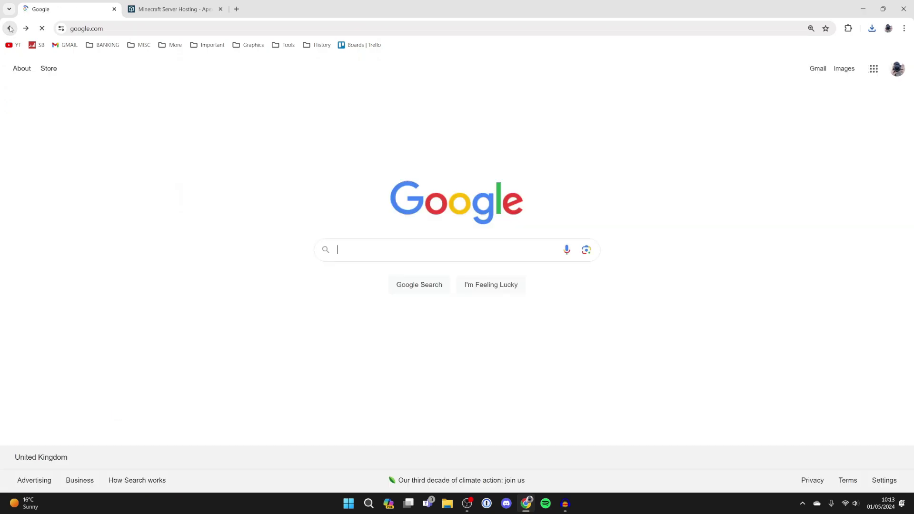
type("minecra")
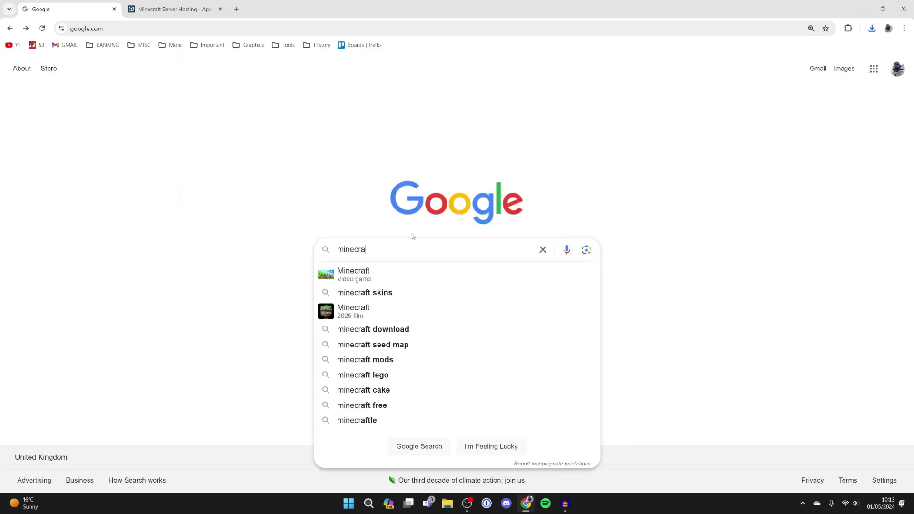
type("ft forge")
key("Return")
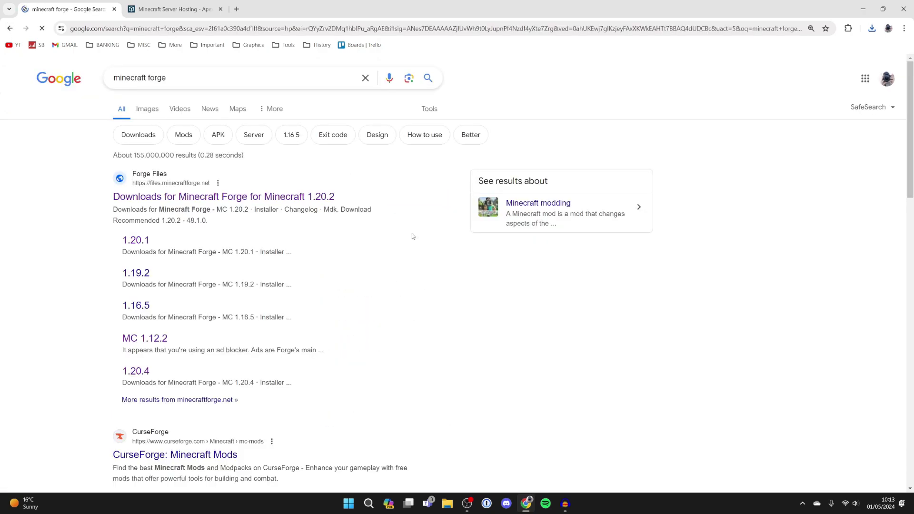
left_click(317, 197)
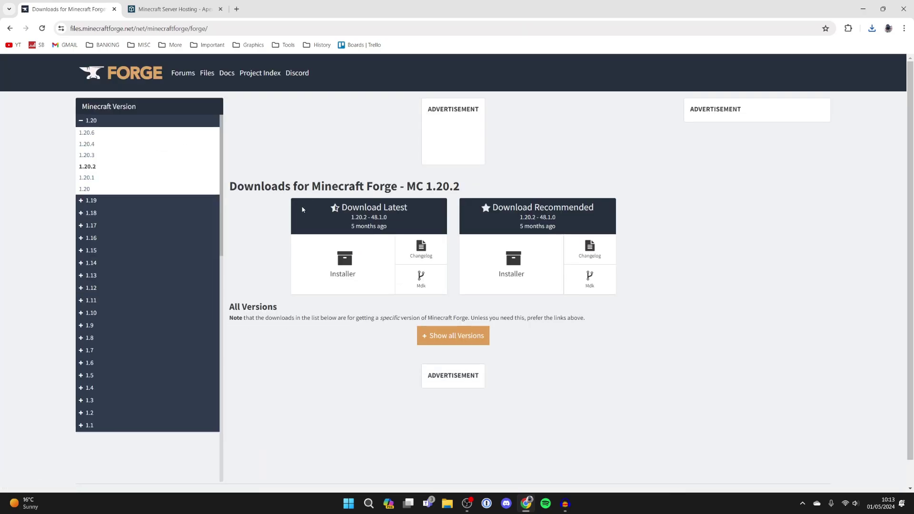
Download the Forge 49.0.49 installer for Minecraft 1.20.4, skipping the ad page
left_click(94, 145)
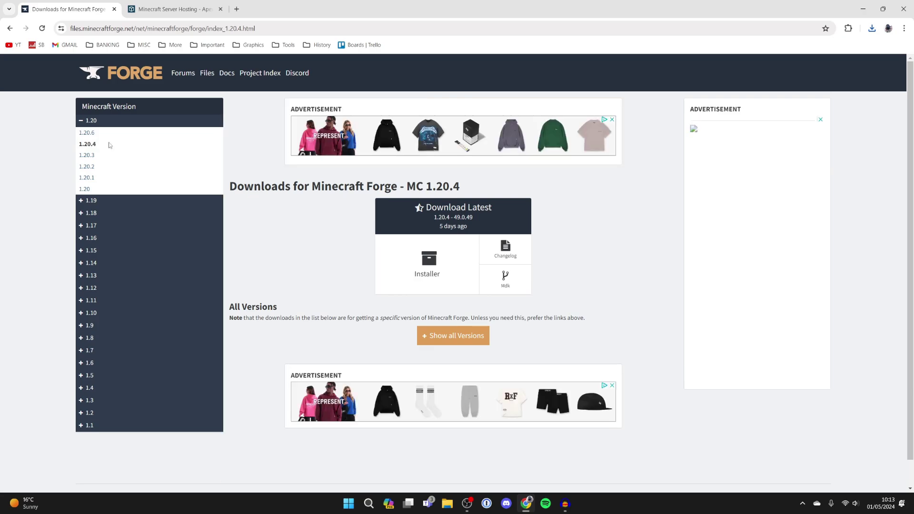
left_click(435, 275)
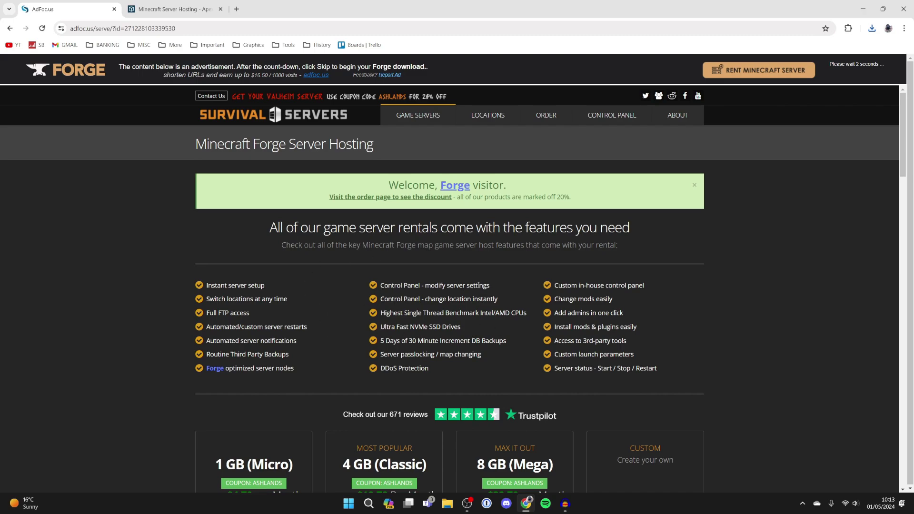
left_click(860, 70)
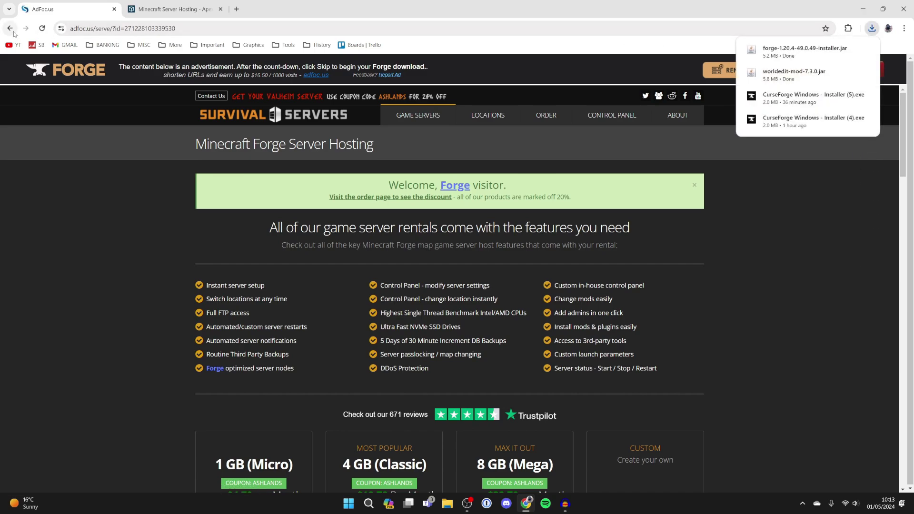
left_click(10, 28)
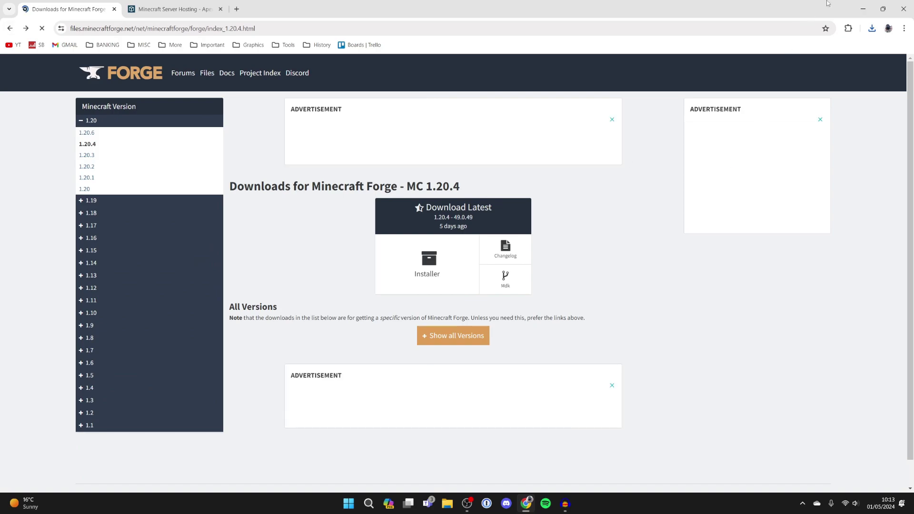
Move forge-1.20.4-49.0.49-installer.jar and worldedit-mod-7.3.0.jar from Downloads onto the desktop
key("super+d")
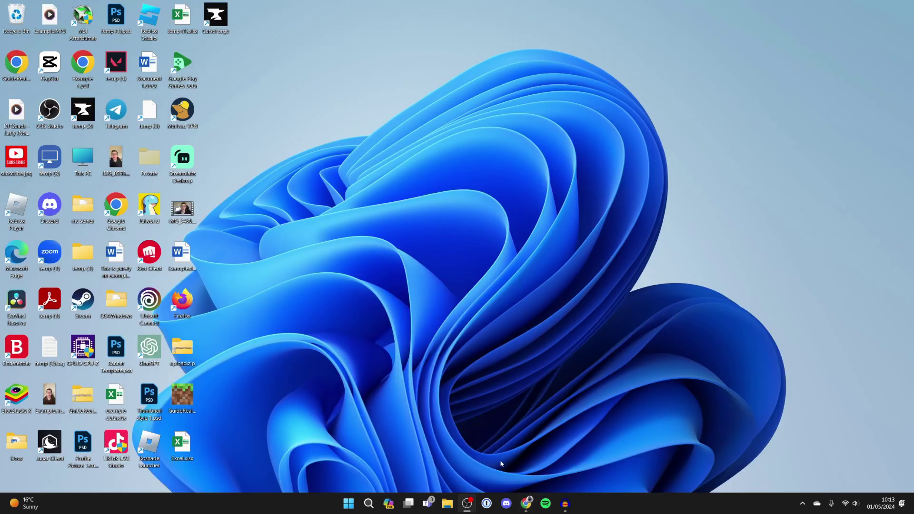
key("super+e")
left_click(418, 194)
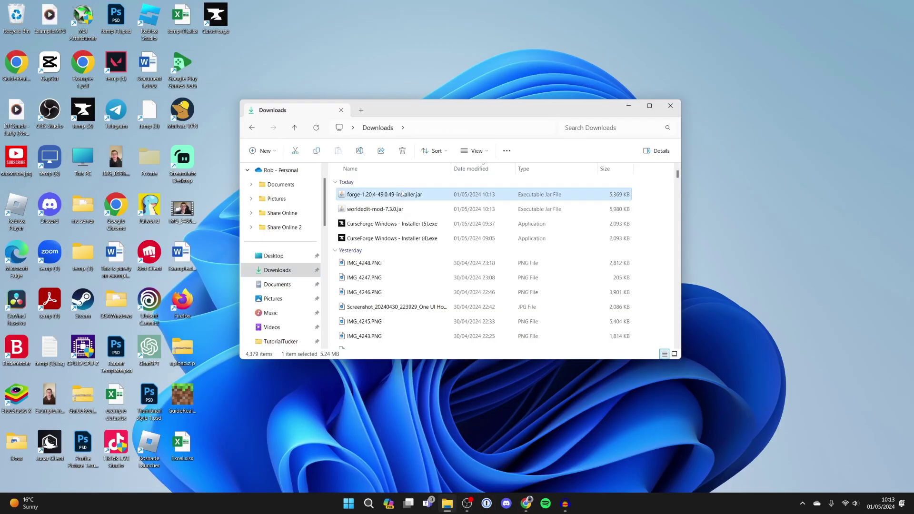
left_click(419, 209, "shift")
left_click_drag(453, 110, 683, 135)
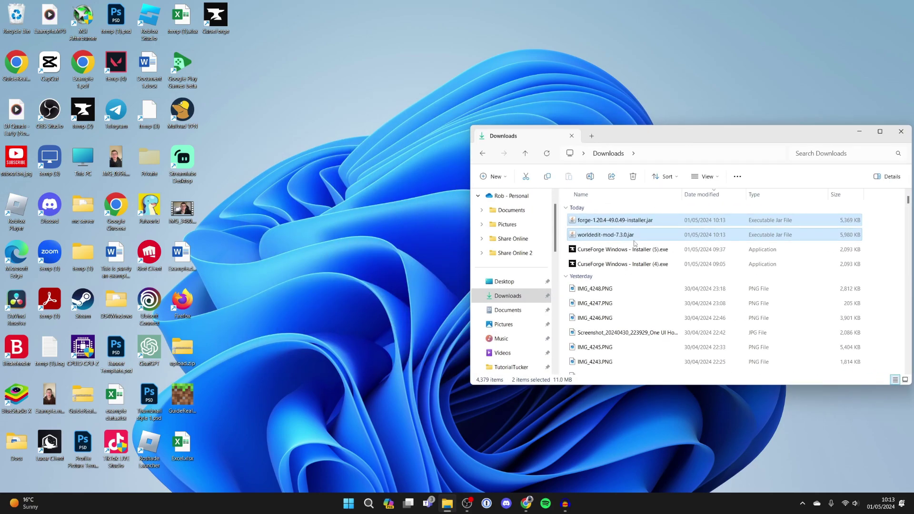
mouse_move(615, 220)
left_mouse_down()
mouse_move(414, 228)
mouse_move(414, 260)
left_mouse_up()
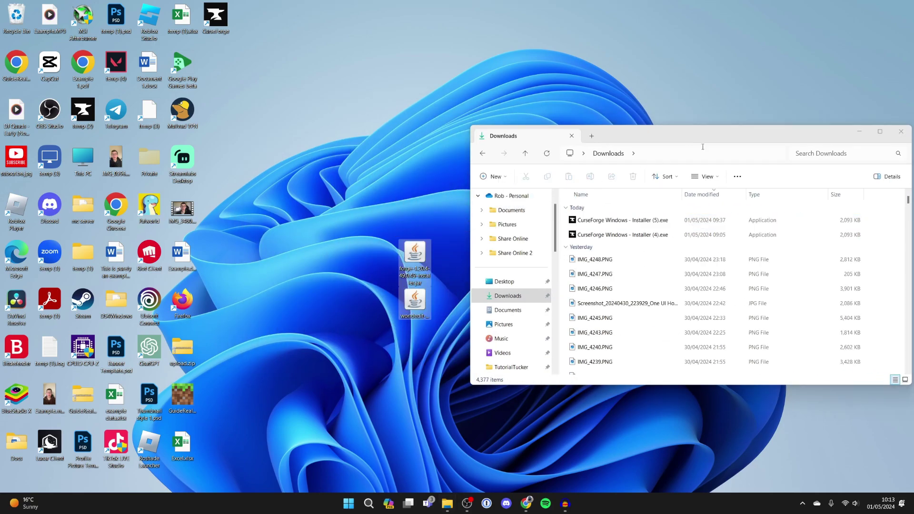
left_click_drag(729, 143, 663, 140)
left_click(801, 142)
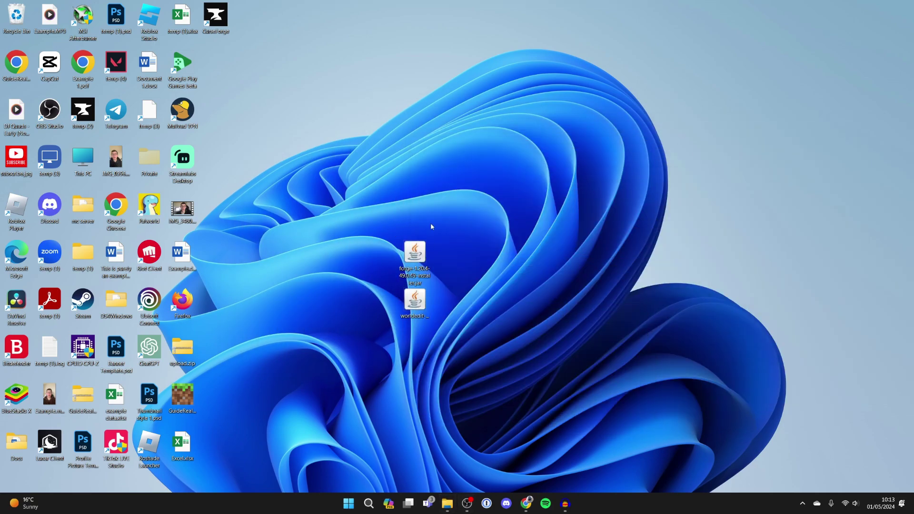
left_click(415, 258)
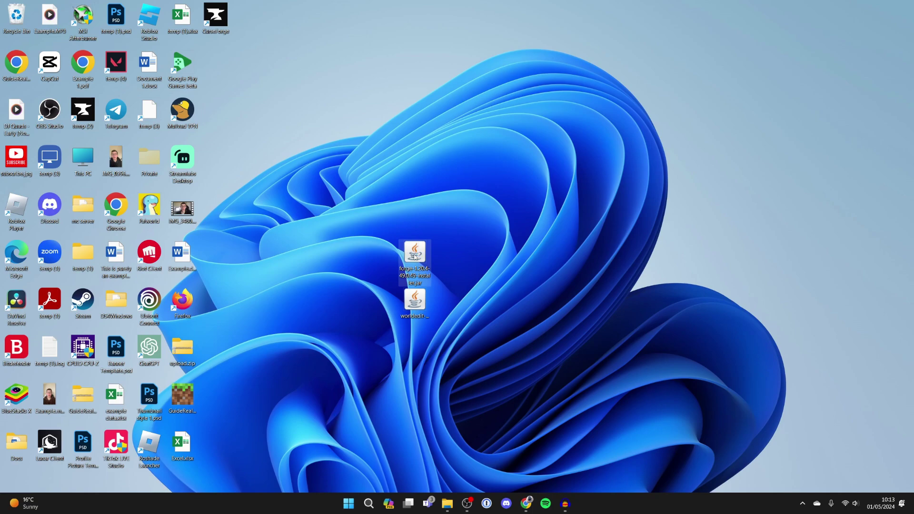
Launch the Forge 1.20.4 installer from the desktop jar, then cancel it
double_click(415, 258)
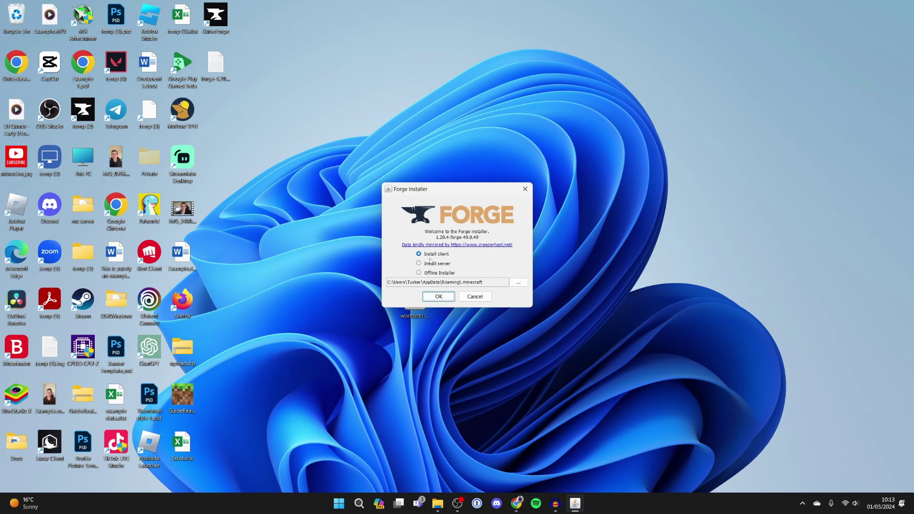
left_click(485, 297)
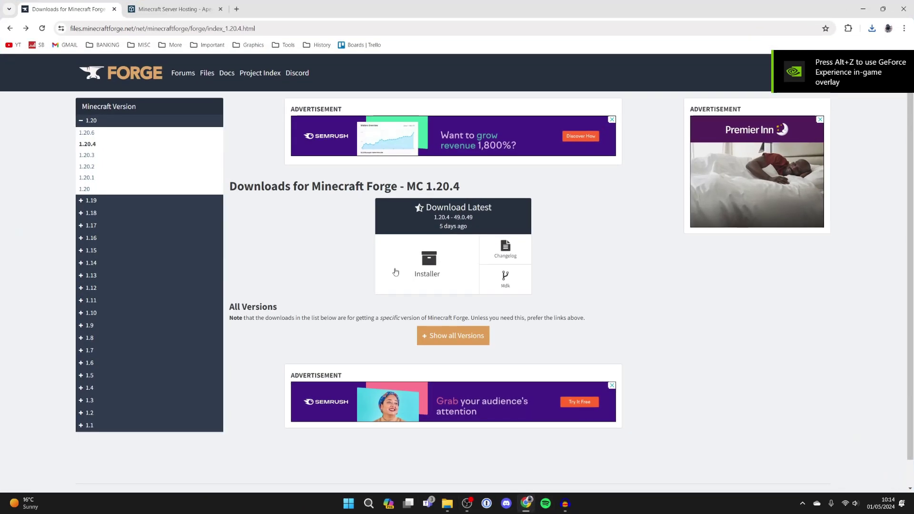
Navigate Chrome to java.com's Get Java for desktop applications page
left_click(253, 29)
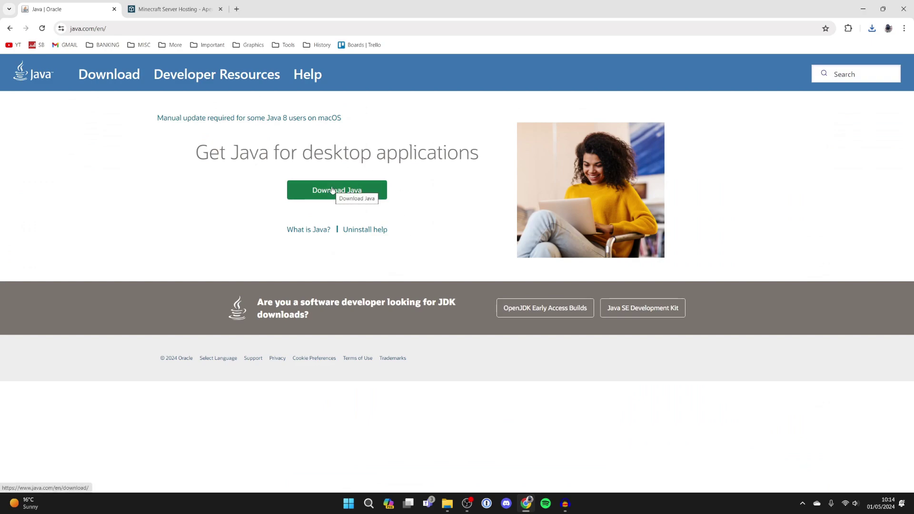
Open the desktop forge 1.20.4 installer jar with Java(TM) Platform SE binary
left_click(863, 8)
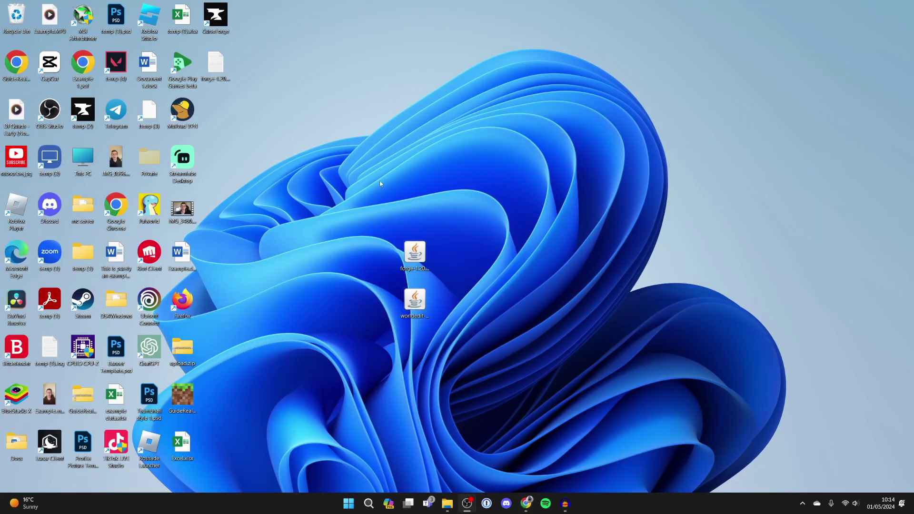
left_click(407, 261)
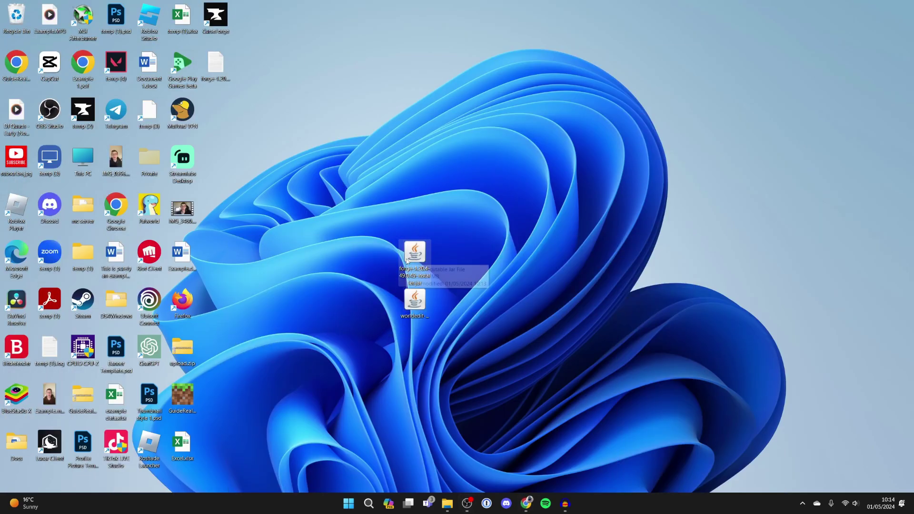
right_click(408, 257)
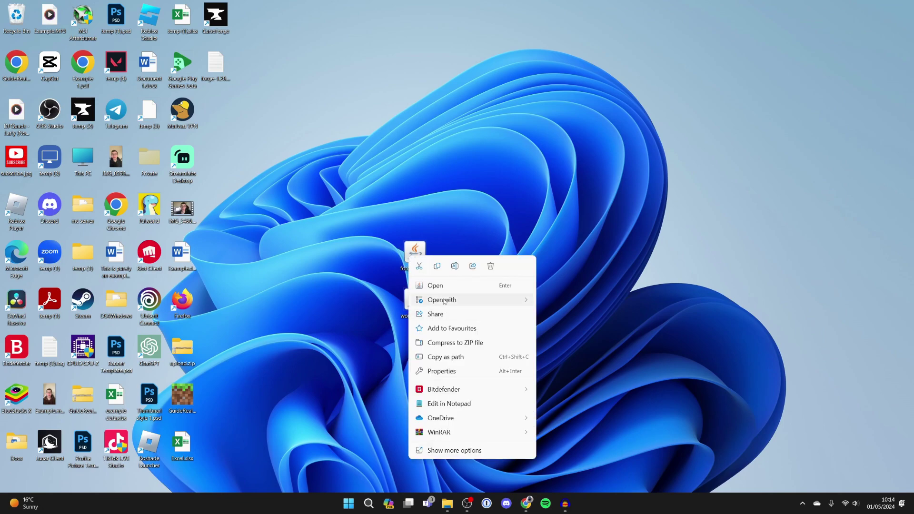
mouse_move(443, 301)
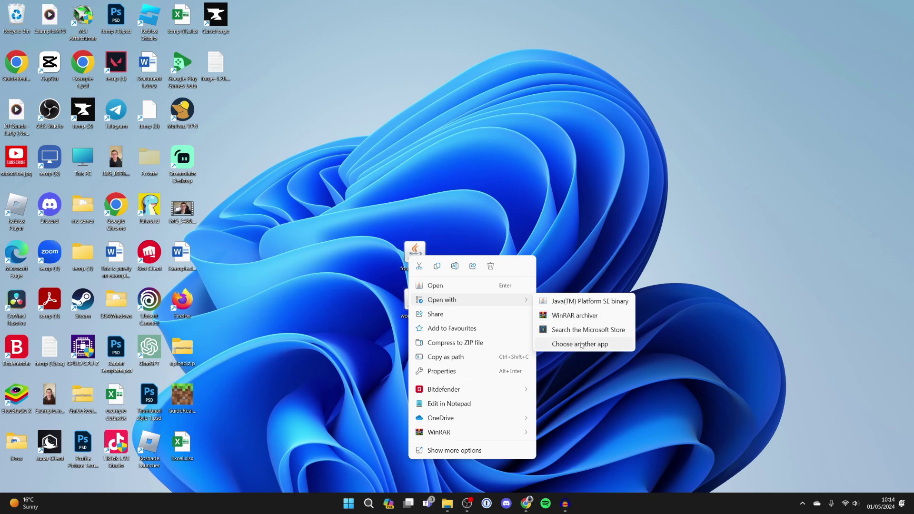
left_click(580, 302)
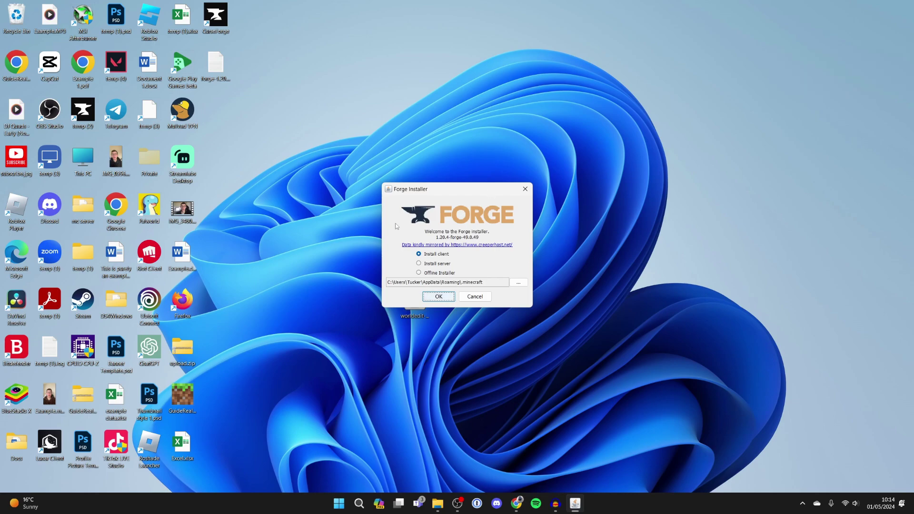
Install the 1.20.4-forge-49.0.49 client into .minecraft and dismiss the Complete message
left_click(447, 297)
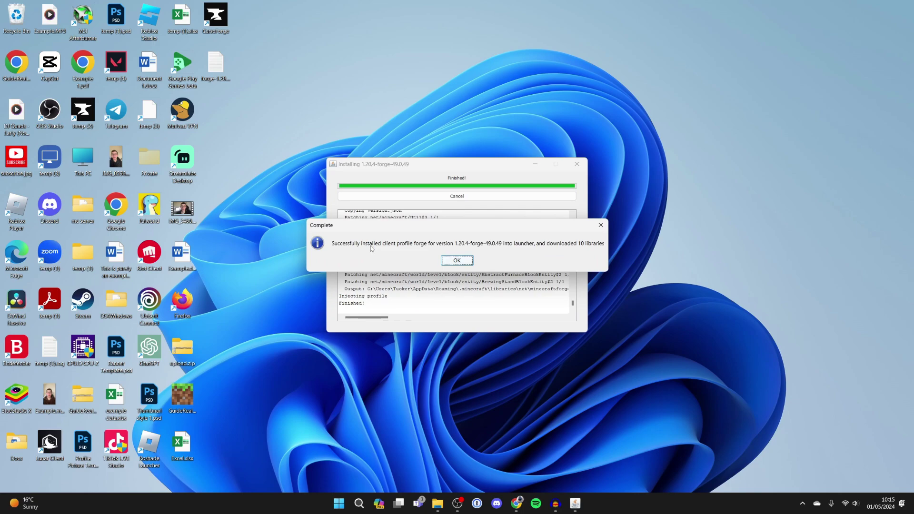
left_click(456, 260)
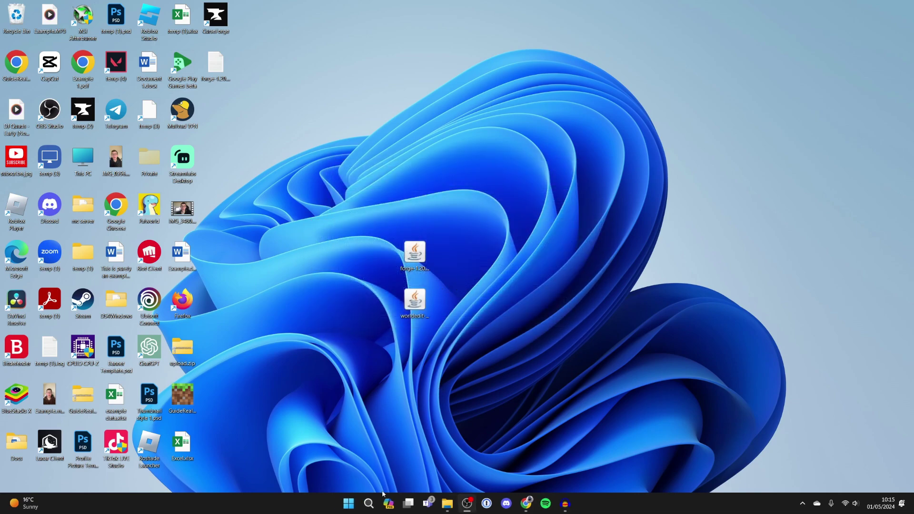
left_click(369, 501)
Open Minecraft Launcher's Installations list and open the forge 1.20.4 entry's game folder
left_click(369, 498)
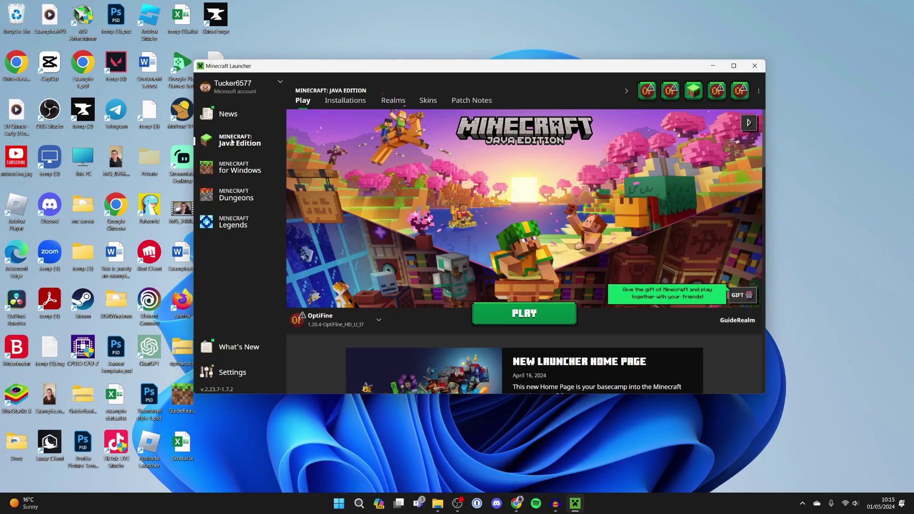
left_click(351, 102)
scroll(392, 200, "down", 3)
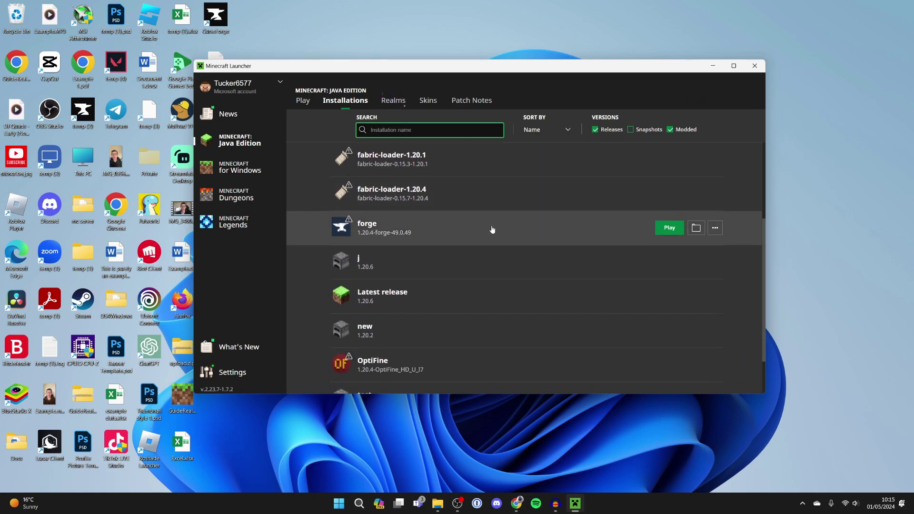
left_click(696, 229)
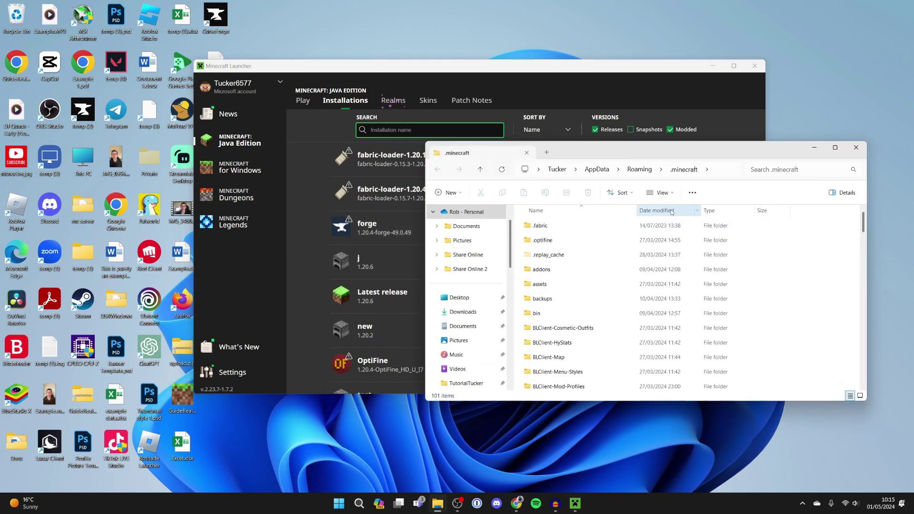
Open the mods folder inside .minecraft and arrange it beside the launcher window
mouse_move(618, 153)
left_mouse_down()
mouse_move(408, 118)
mouse_move(443, 113)
left_mouse_up()
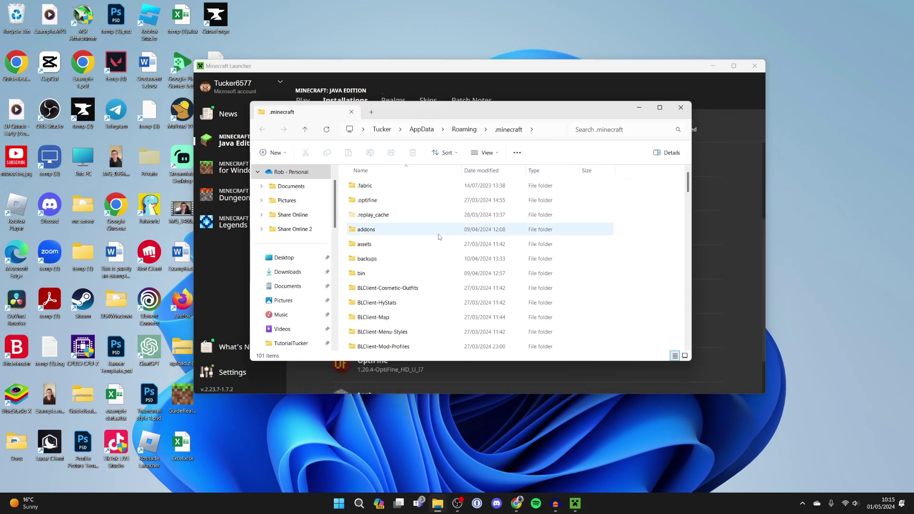
scroll(438, 235, "down", 7)
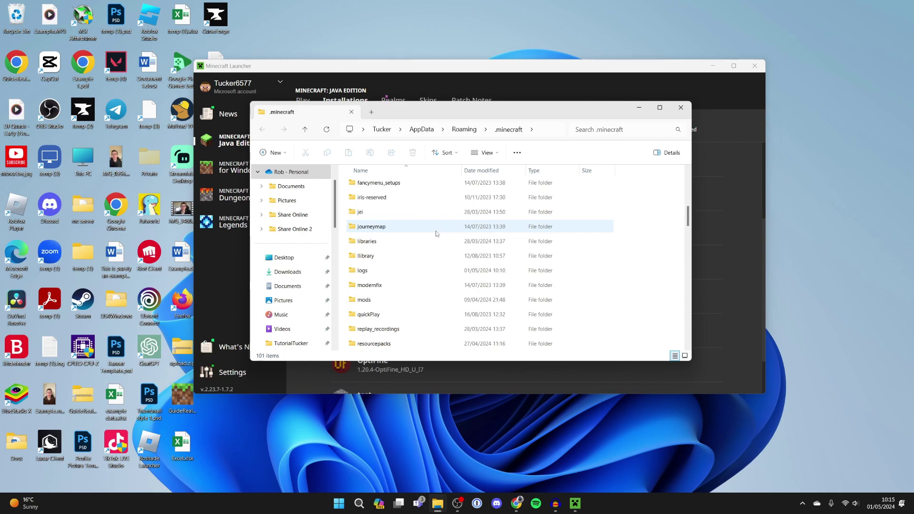
double_click(387, 300)
left_click(451, 72)
left_click_drag(451, 72, 733, 108)
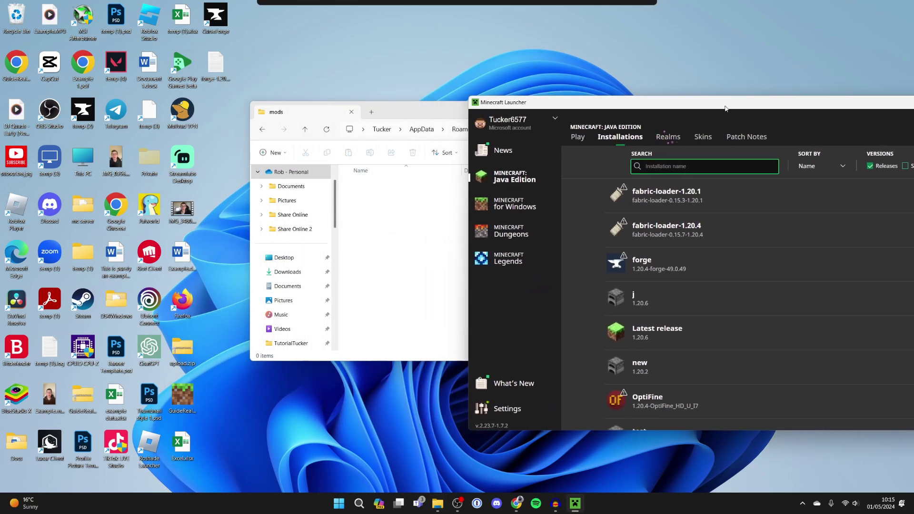
mouse_move(409, 104)
left_mouse_down()
mouse_move(558, 198)
mouse_move(669, 141)
mouse_move(649, 143)
left_mouse_up()
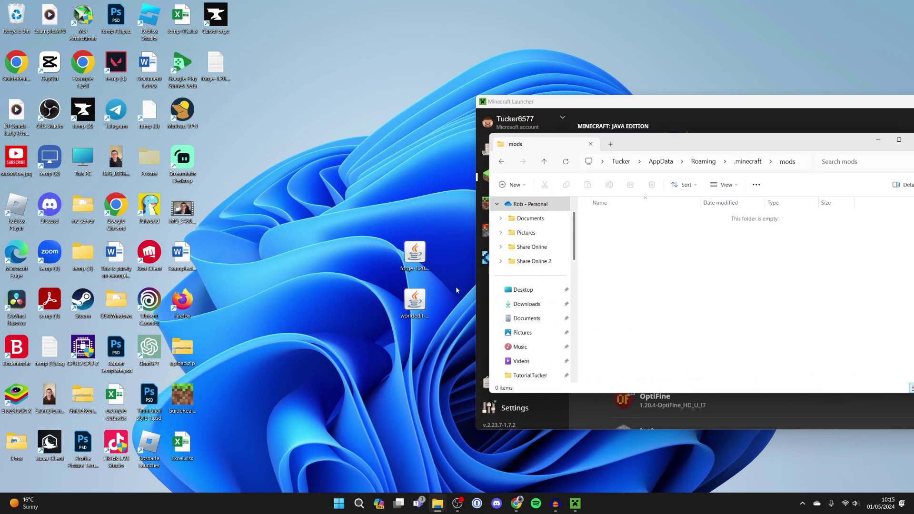
Move worldedit-mod-7.3.0.jar from the desktop into mods, close the folder and return to Play
mouse_move(414, 299)
left_mouse_down()
mouse_move(638, 325)
mouse_move(704, 236)
left_mouse_up()
double_click(661, 141)
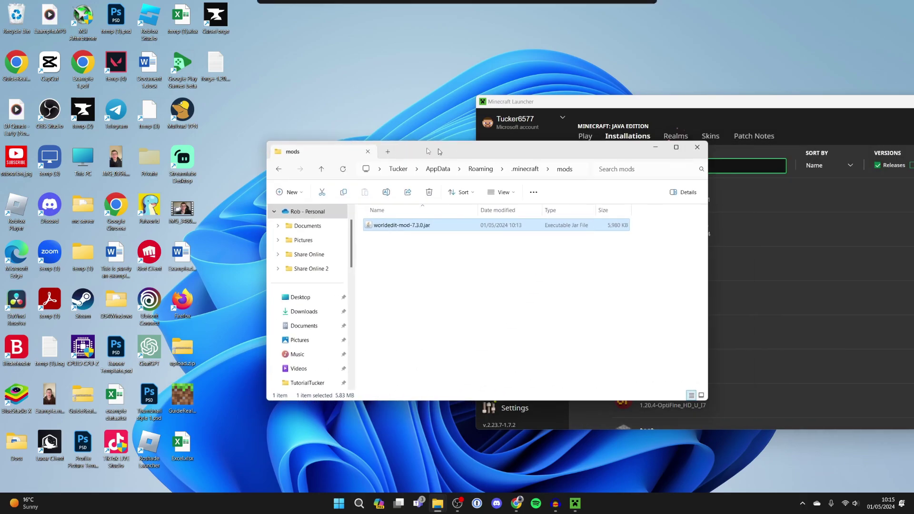
left_click(639, 149)
mouse_move(590, 102)
left_mouse_down()
mouse_move(515, 101)
mouse_move(261, 49)
mouse_move(266, 63)
left_mouse_up()
left_click(265, 101)
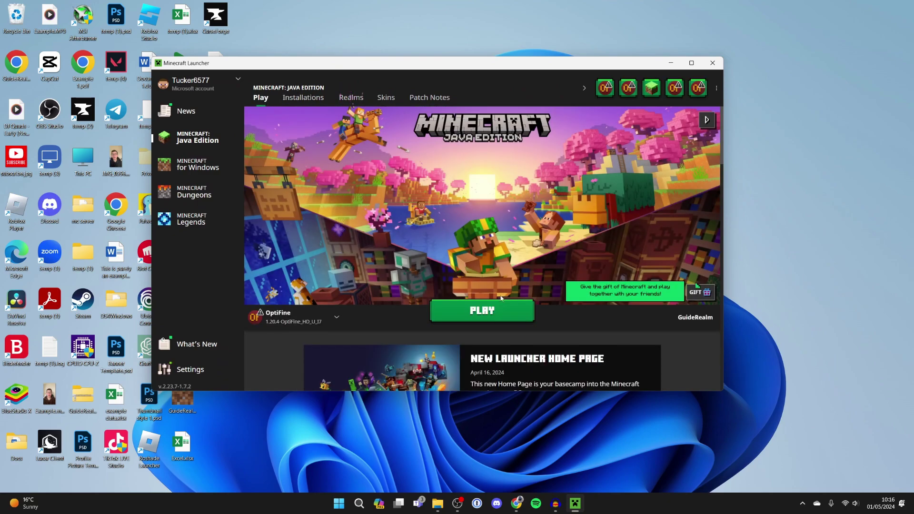
Launch the forge installation, accepting the modded-installation warning
left_click(308, 319)
left_click(304, 238)
left_click(493, 309)
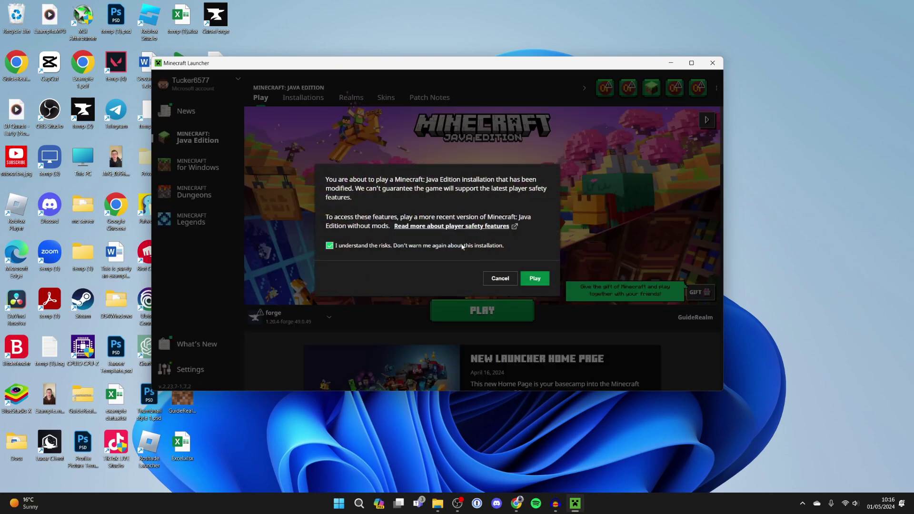
left_click(534, 279)
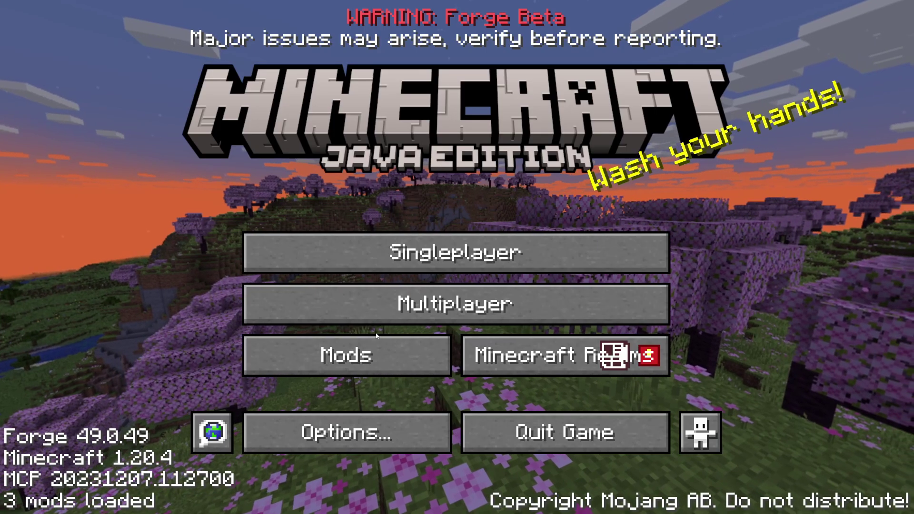
Check WorldEdit appears in the Mods list, then load the top New World in Singleplayer
left_click(375, 339)
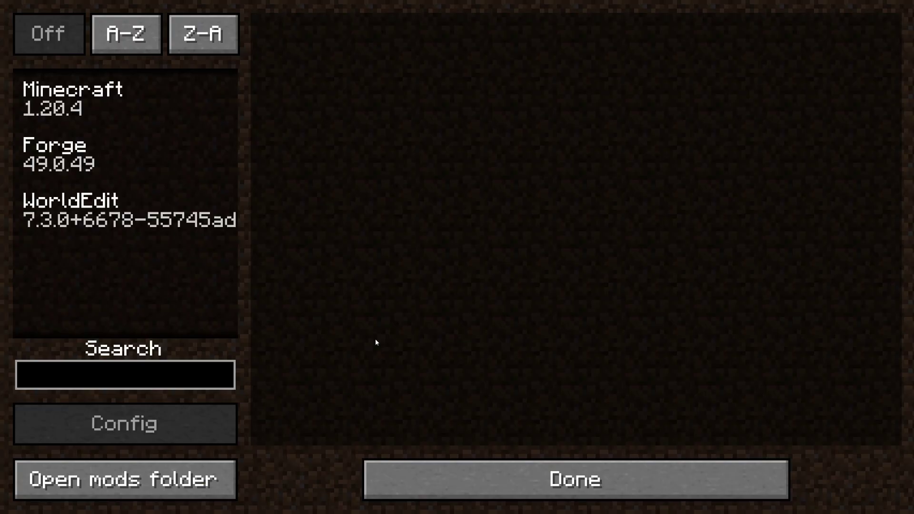
left_click(512, 474)
left_click(438, 262)
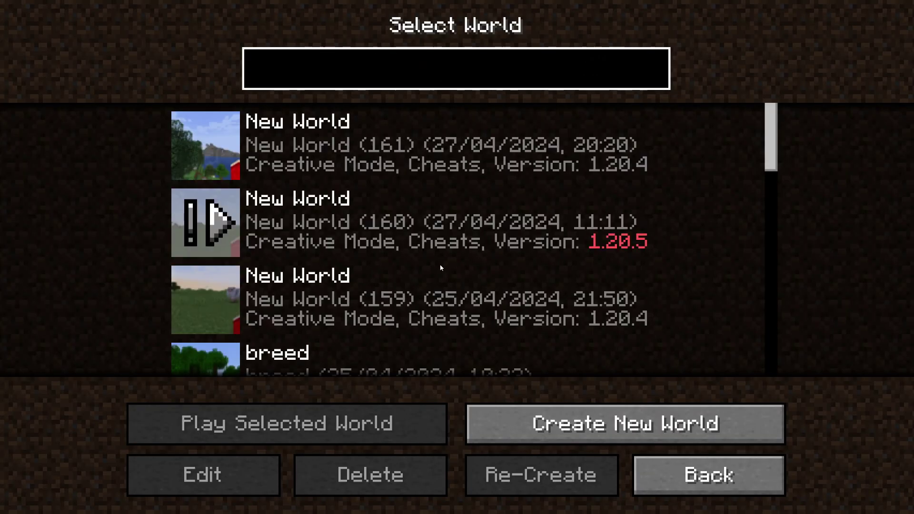
double_click(564, 332)
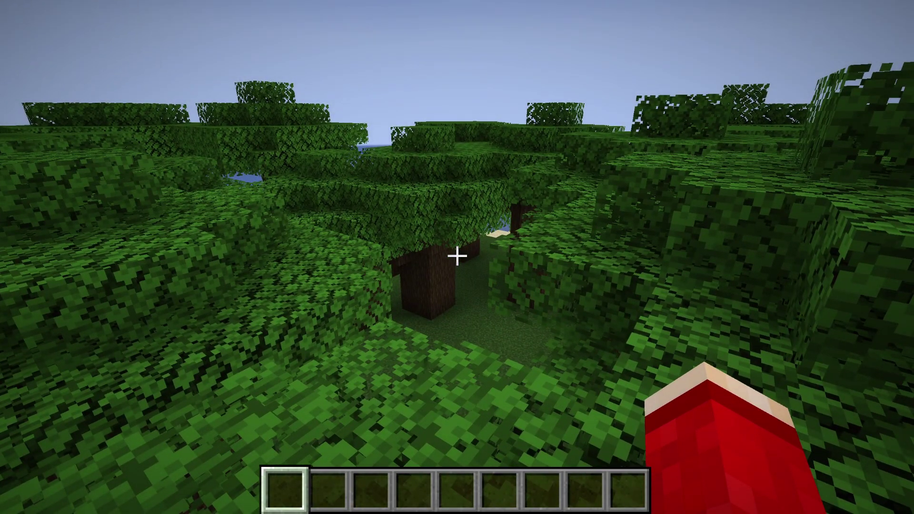
Get the WorldEdit axe via chat command, walk under the trees and mark both selection corners
type("//walls")
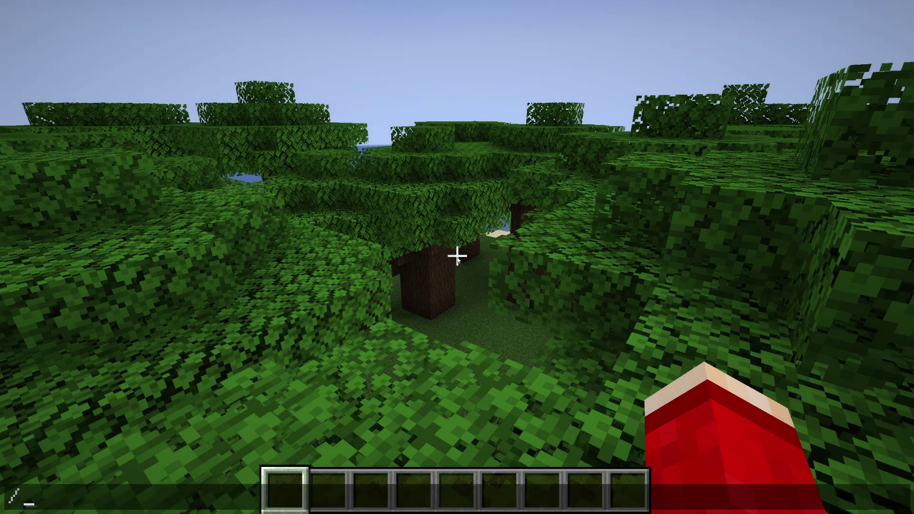
key("Return")
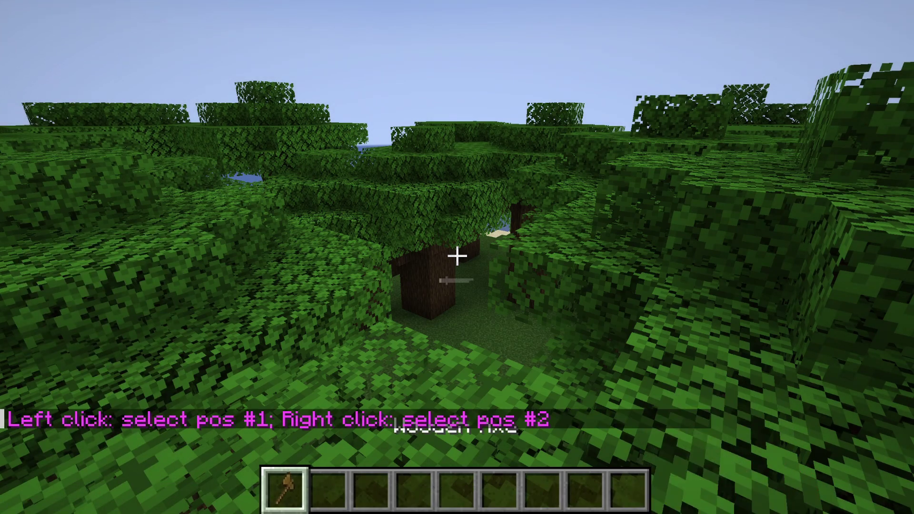
key("w")
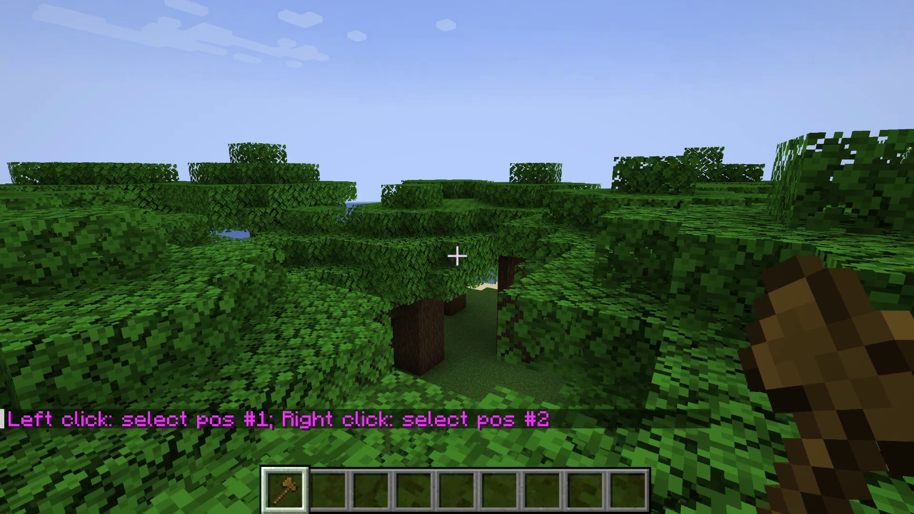
key("w")
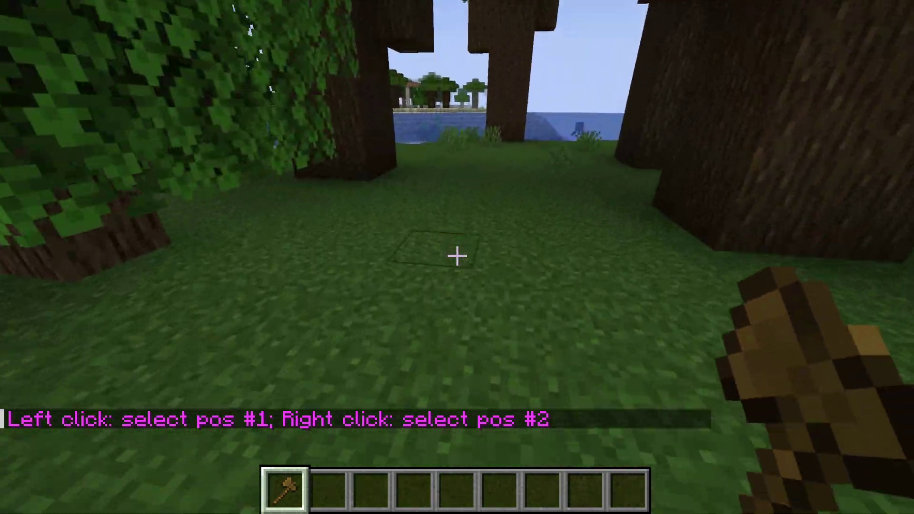
left_click(457, 256)
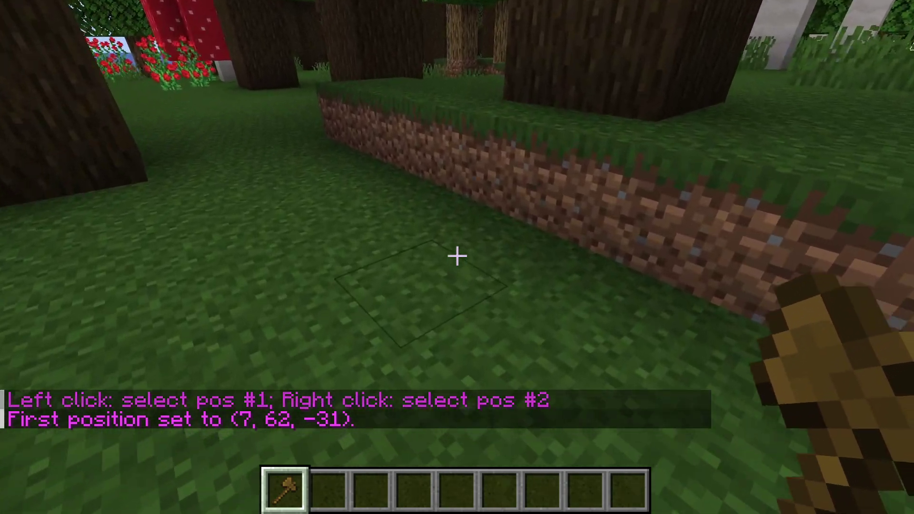
right_click(457, 256)
Run //replace #solid diamond_block to turn the 63 selected blocks into diamond blocks
type("t//replace ")
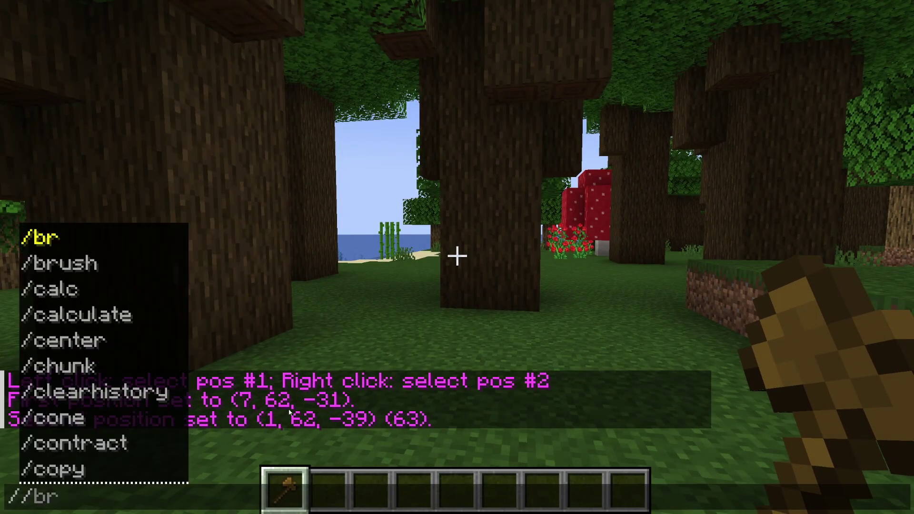
type("#solid diamond_block")
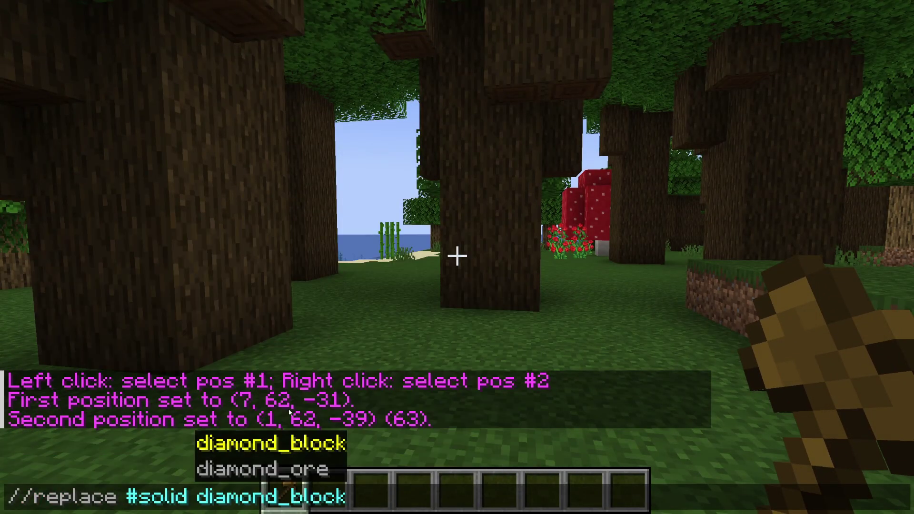
key("Return")
key("s")
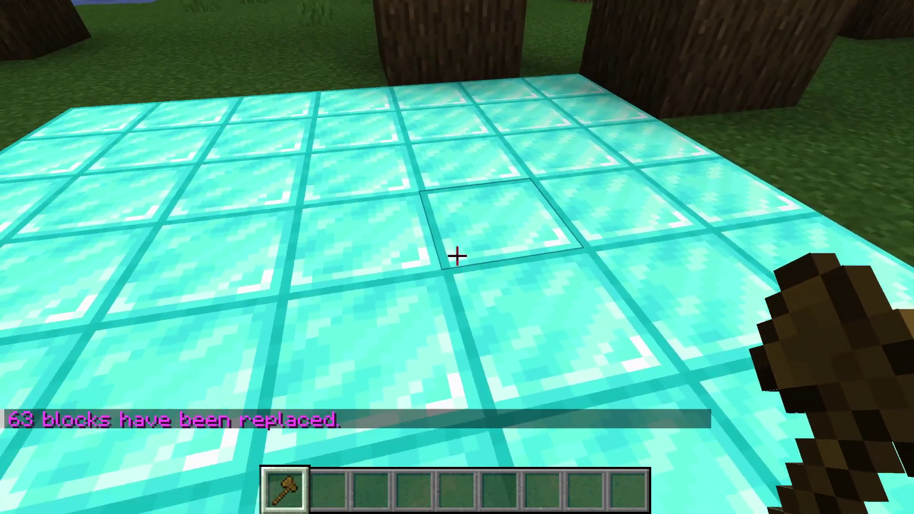
key("2")
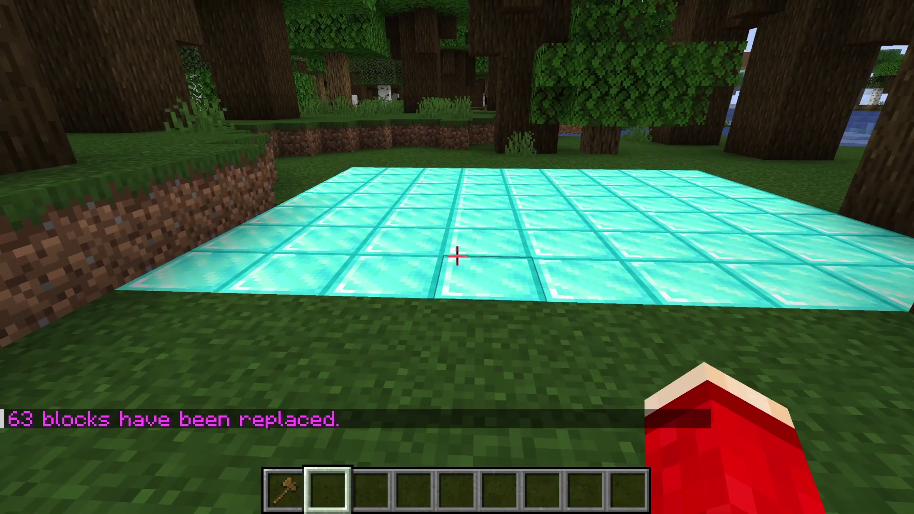